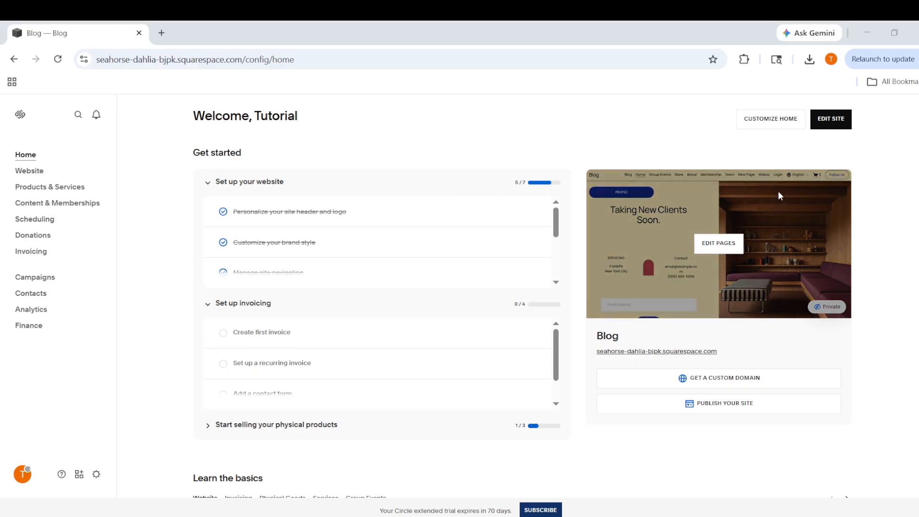
# Open the unlinked Contact Us page from the website's page list
pyautogui.scroll(-3, 201, 152)
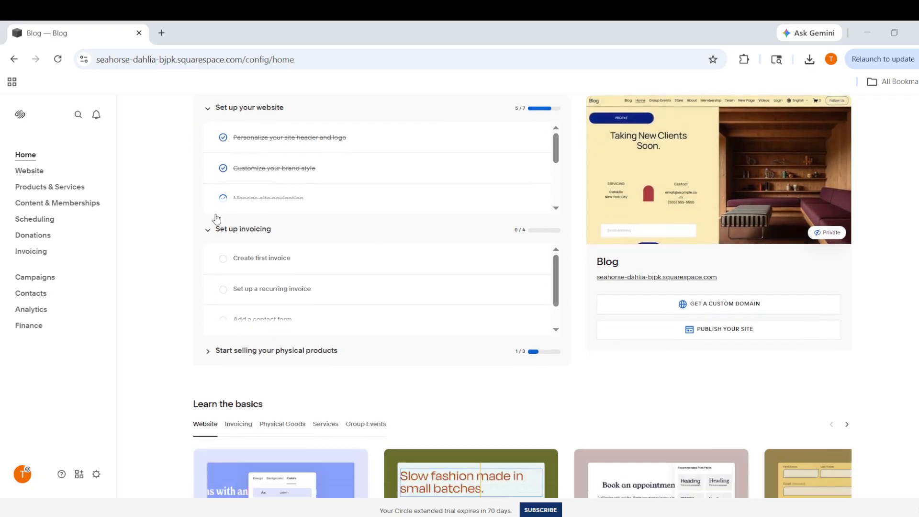
pyautogui.scroll(3, 129, 187)
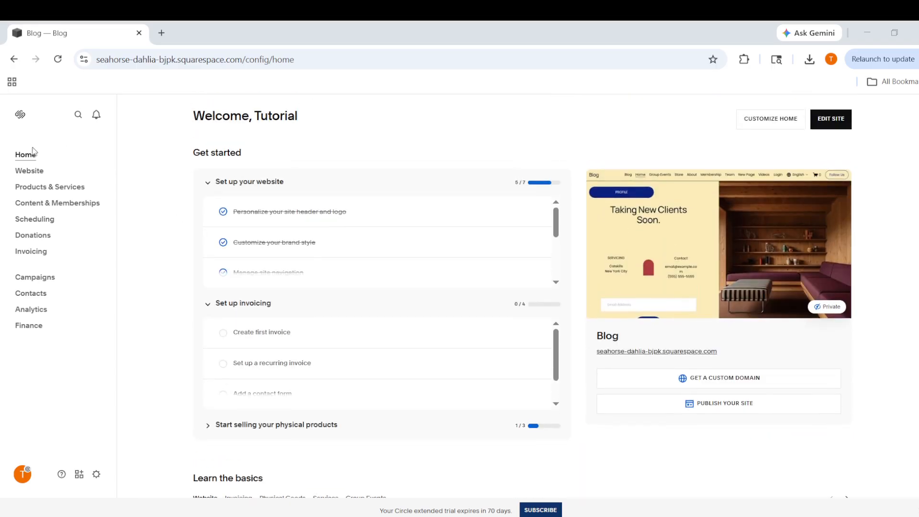
pyautogui.click(32, 171)
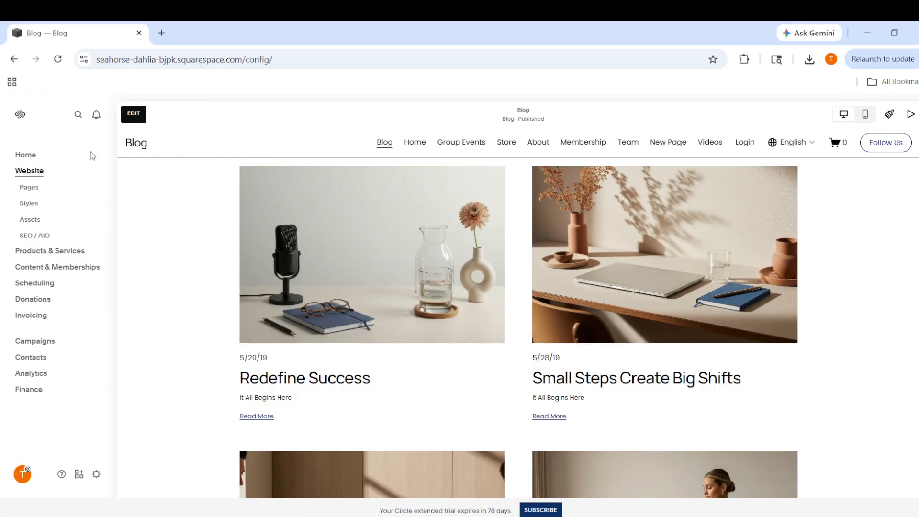
pyautogui.click(29, 188)
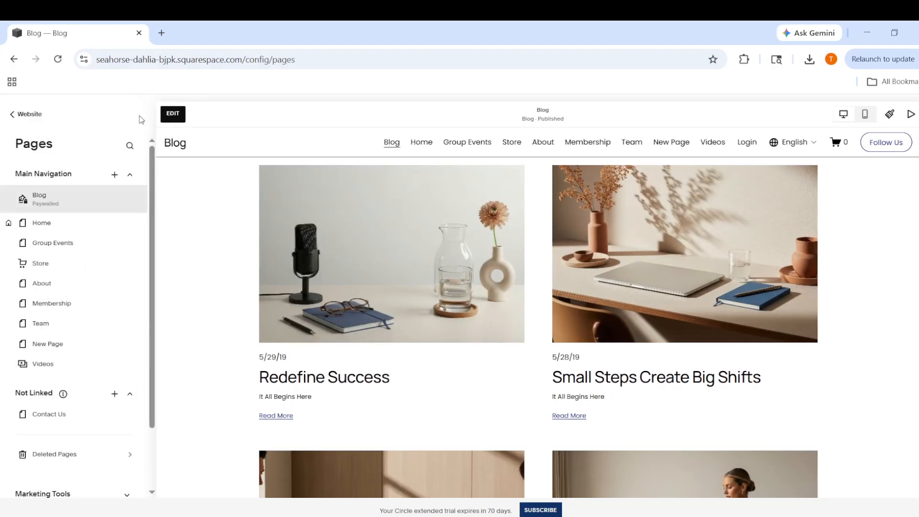
pyautogui.scroll(-2, 76, 203)
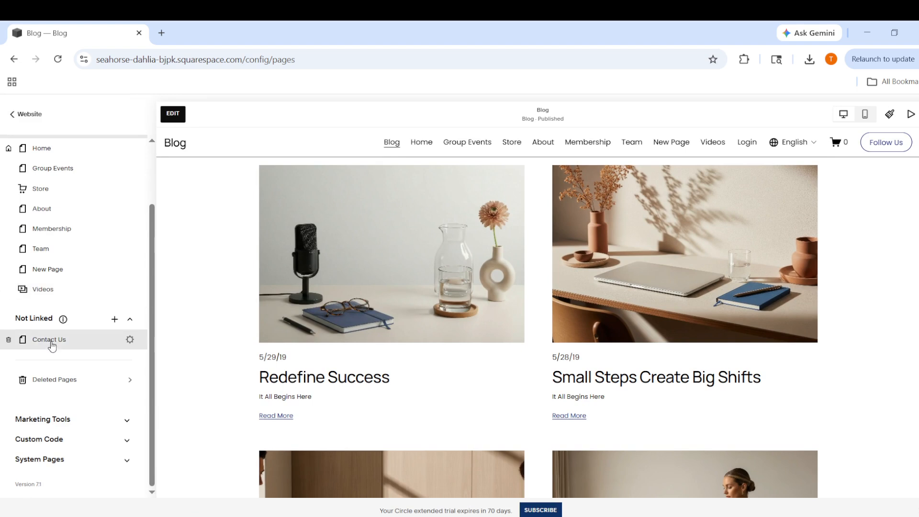
pyautogui.click(103, 341)
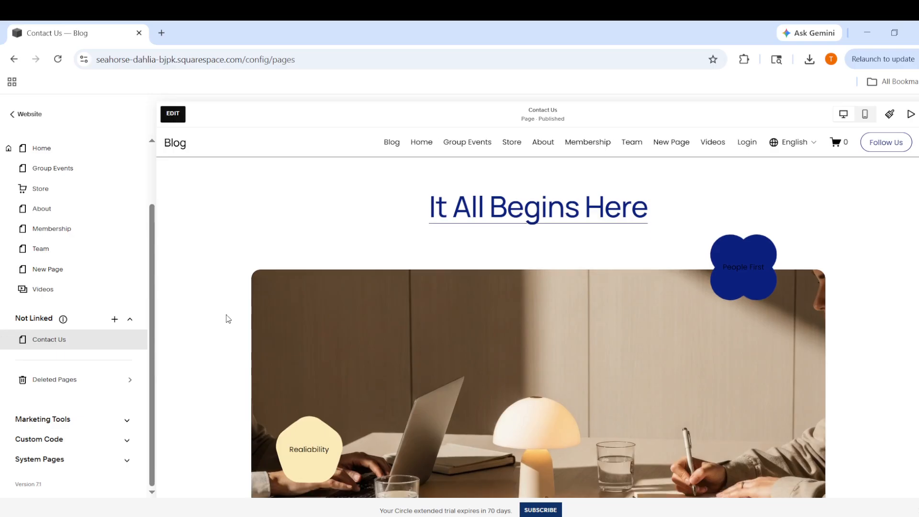
# Look over the Contact Us page and switch it to edit mode
pyautogui.scroll(-5, 544, 258)
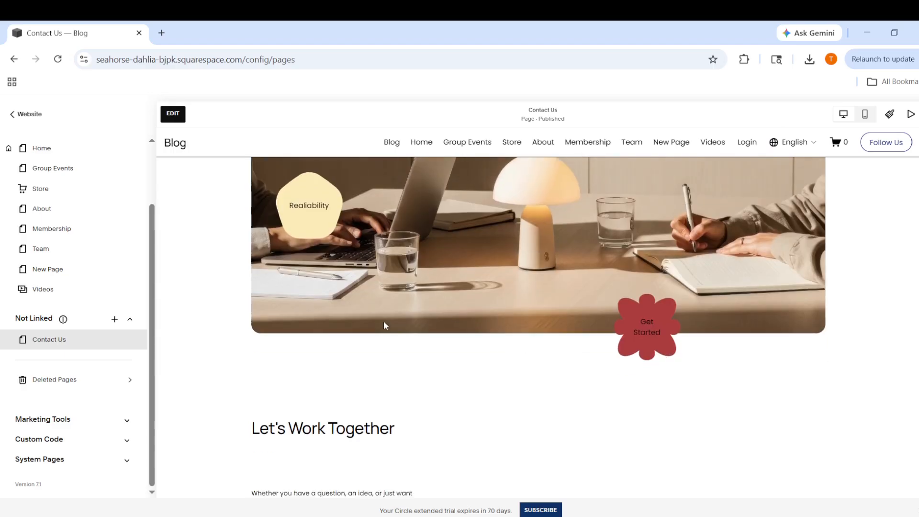
pyautogui.scroll(3, 383, 325)
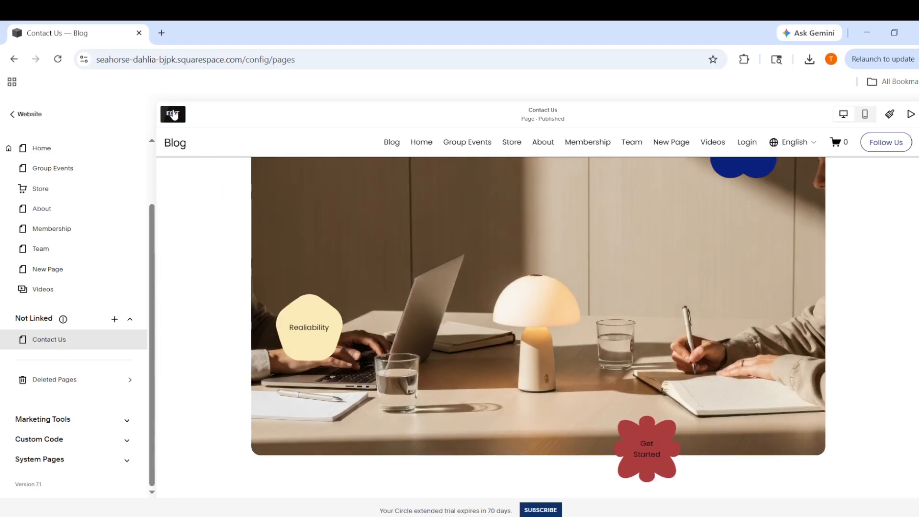
pyautogui.click(173, 114)
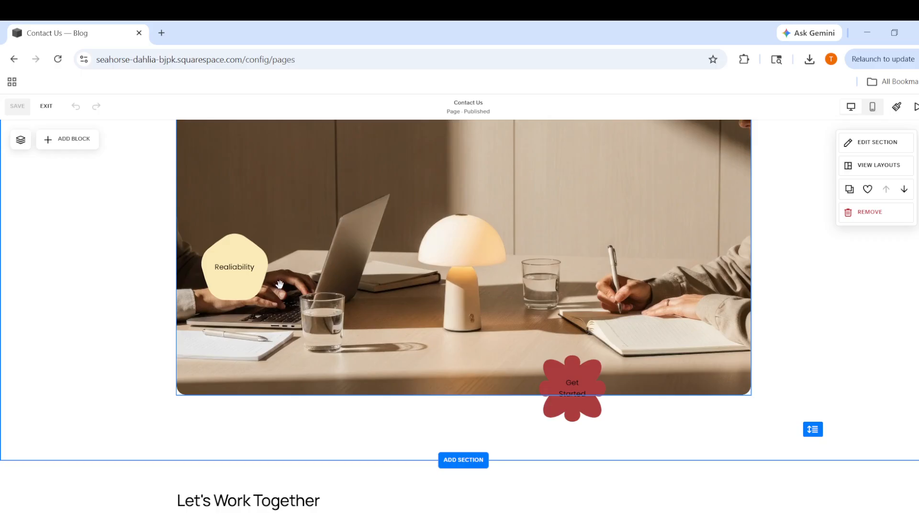
# Add a Form block to the "Let's Work Together" section and place it beside the heading and text
pyautogui.scroll(3, 239, 286)
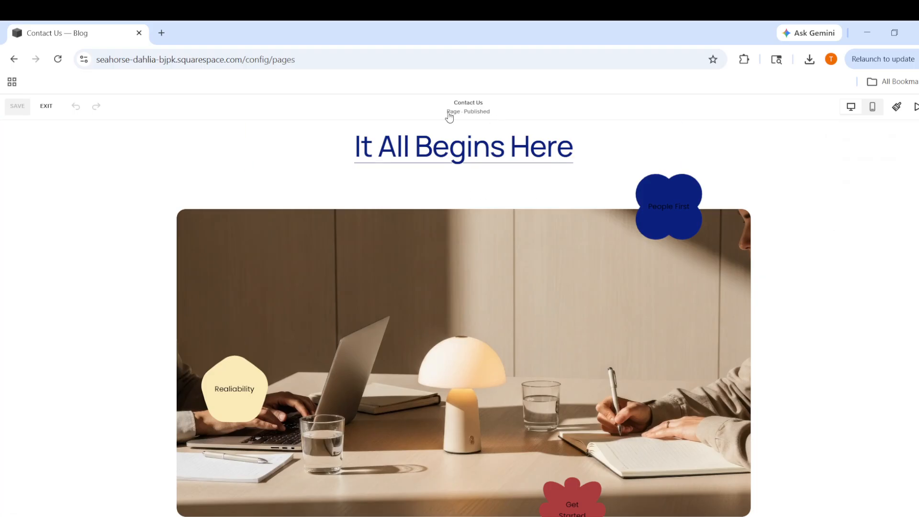
pyautogui.scroll(-2, 487, 131)
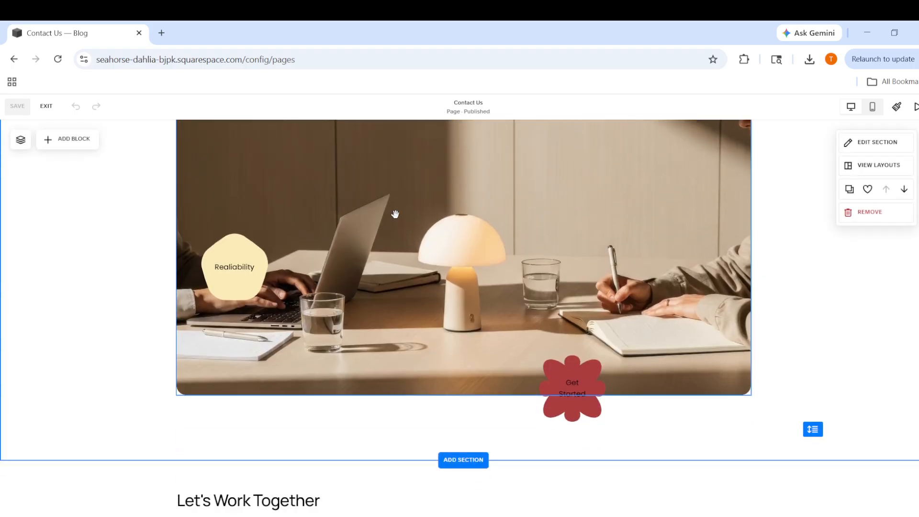
pyautogui.scroll(-5, 391, 210)
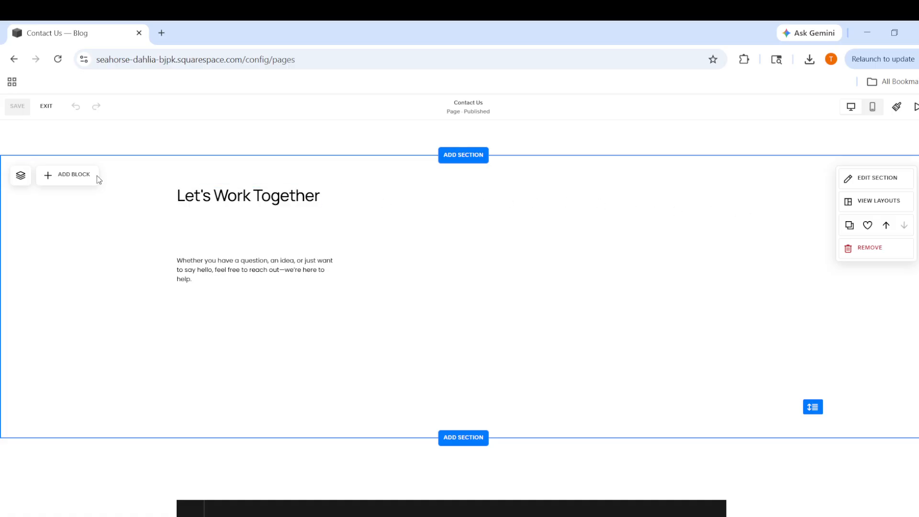
pyautogui.click(64, 178)
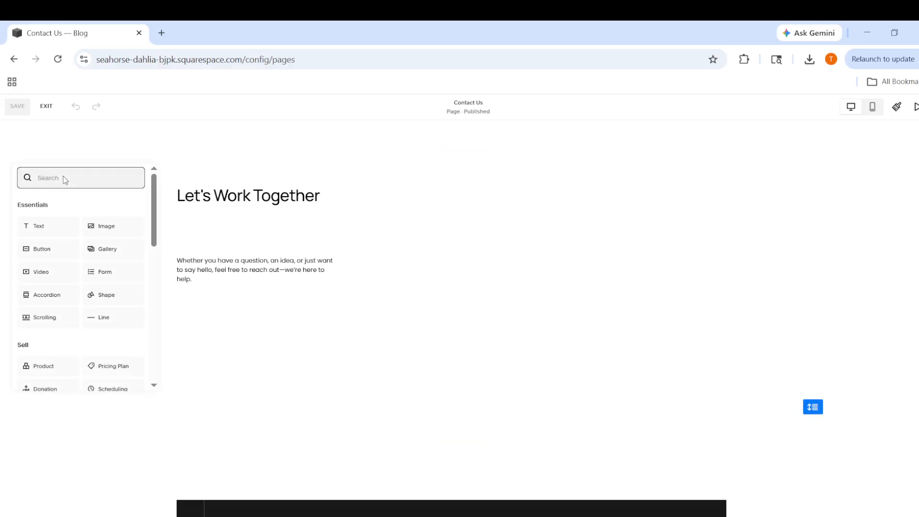
pyautogui.write('form')
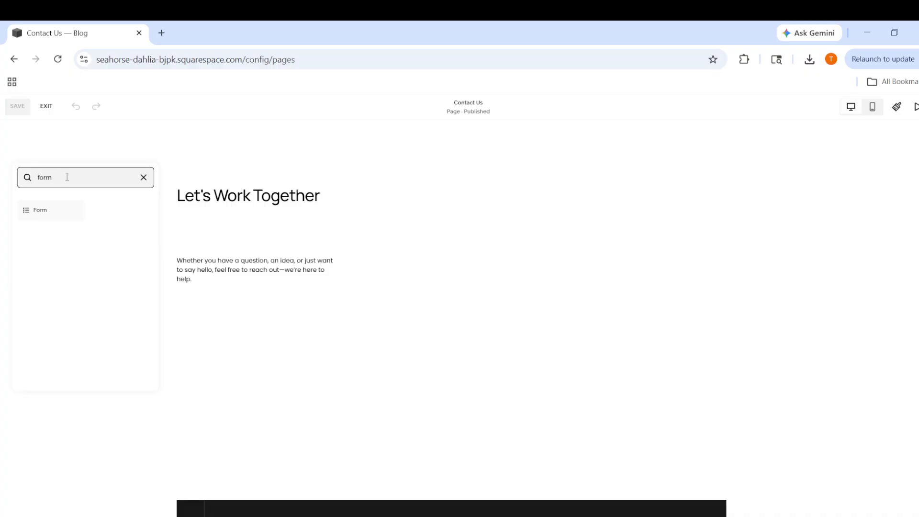
pyautogui.click(49, 215)
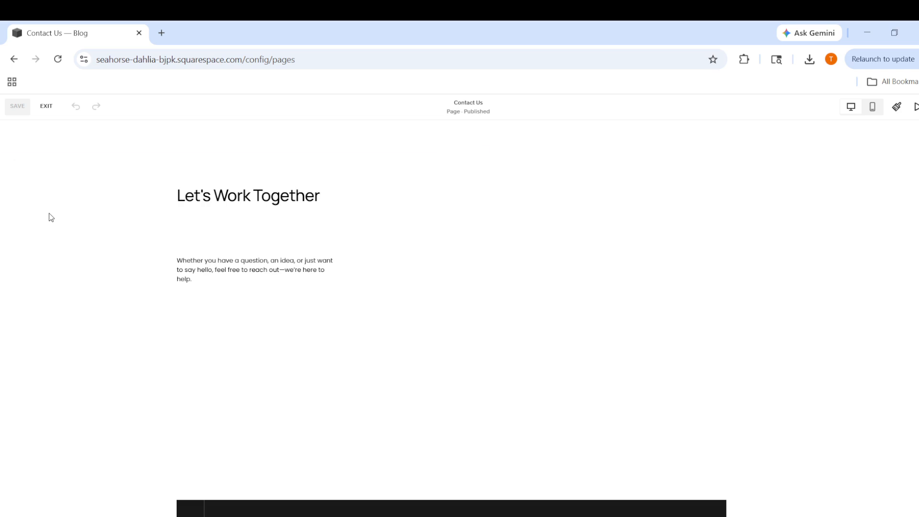
pyautogui.click(326, 283)
pyautogui.moveTo(273, 323); pyautogui.dragTo(535, 303)
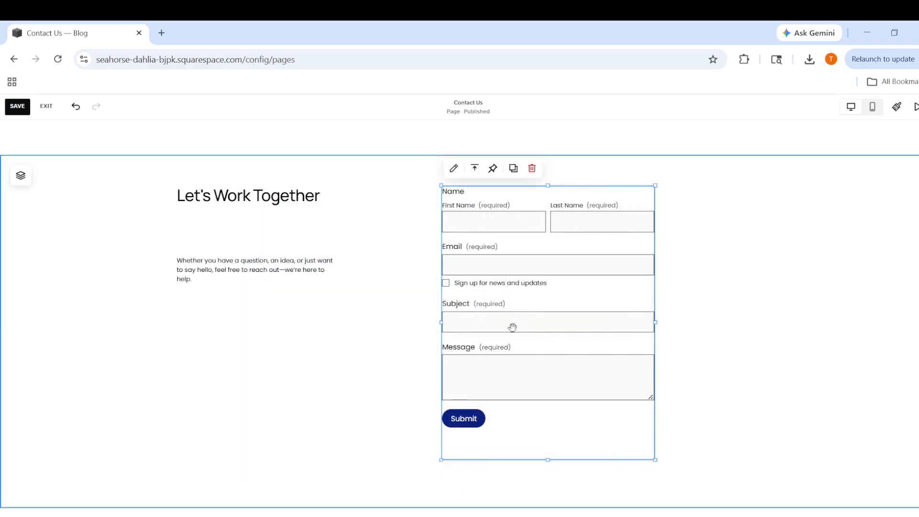
pyautogui.click(708, 343)
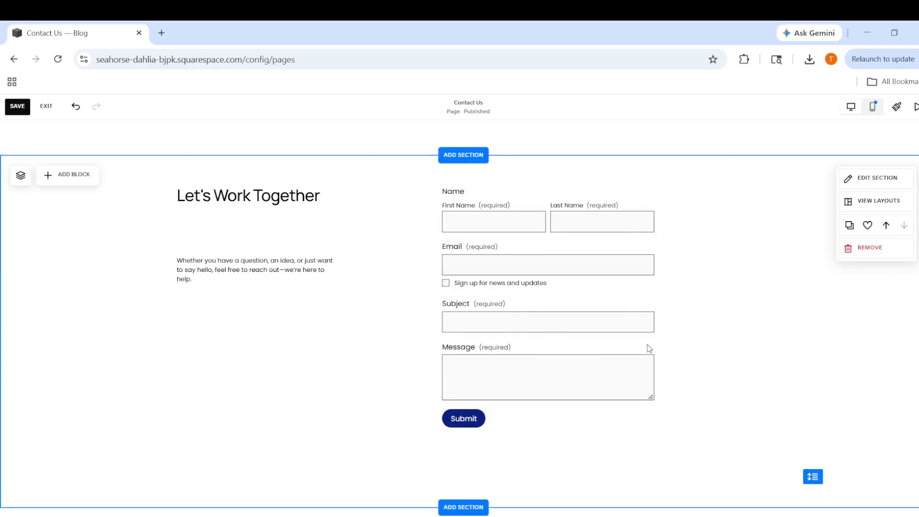
# Open the new form block for editing and review its content settings, including submissions, email notification and form fields
pyautogui.scroll(2, 365, 346)
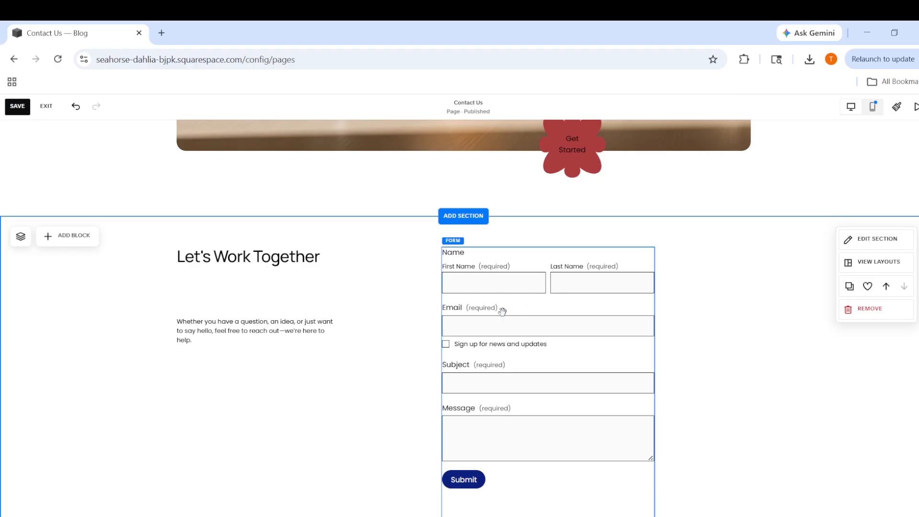
pyautogui.scroll(-2, 515, 393)
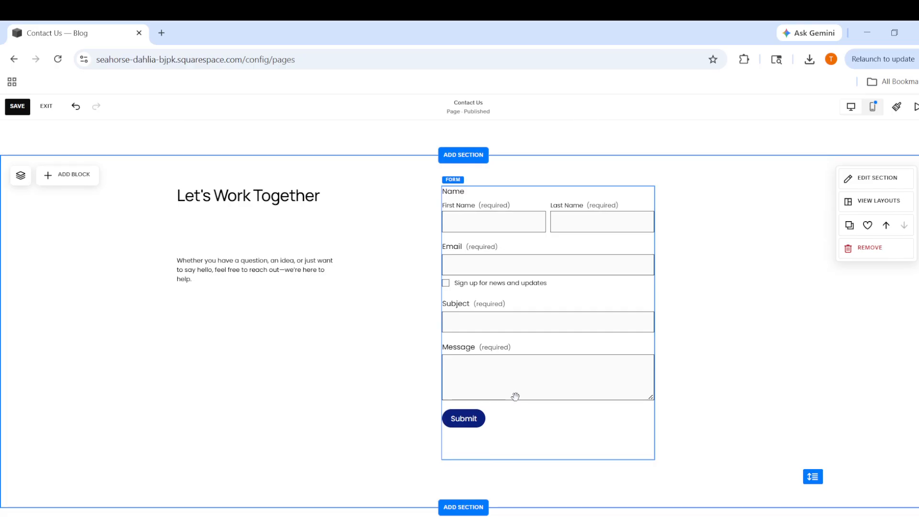
pyautogui.click(569, 427)
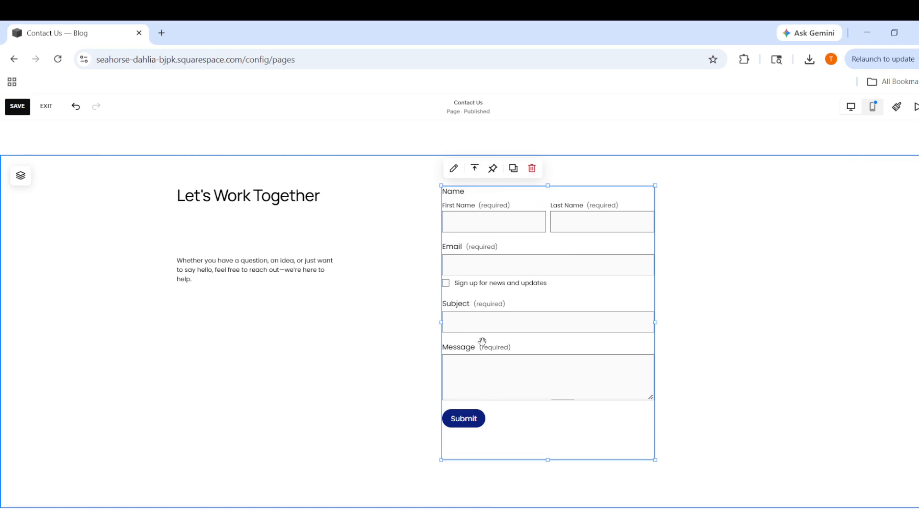
pyautogui.click(454, 168)
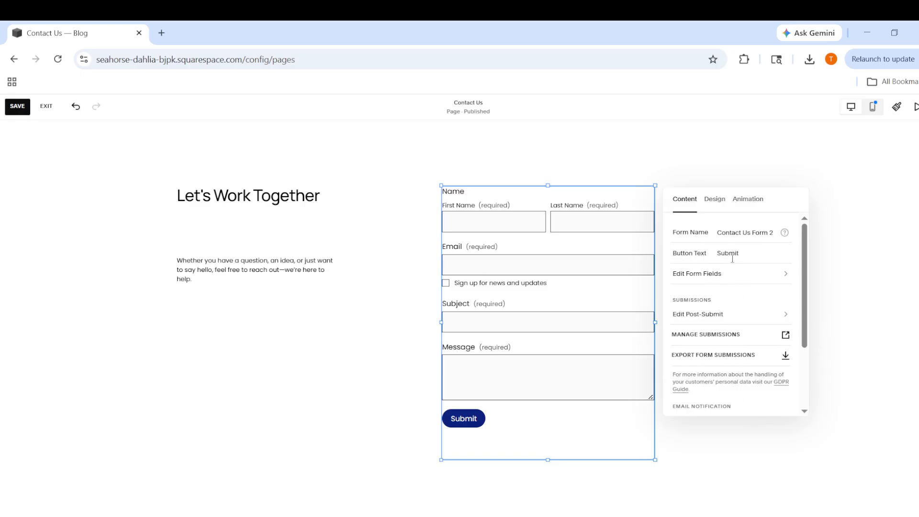
pyautogui.scroll(-1, 745, 276)
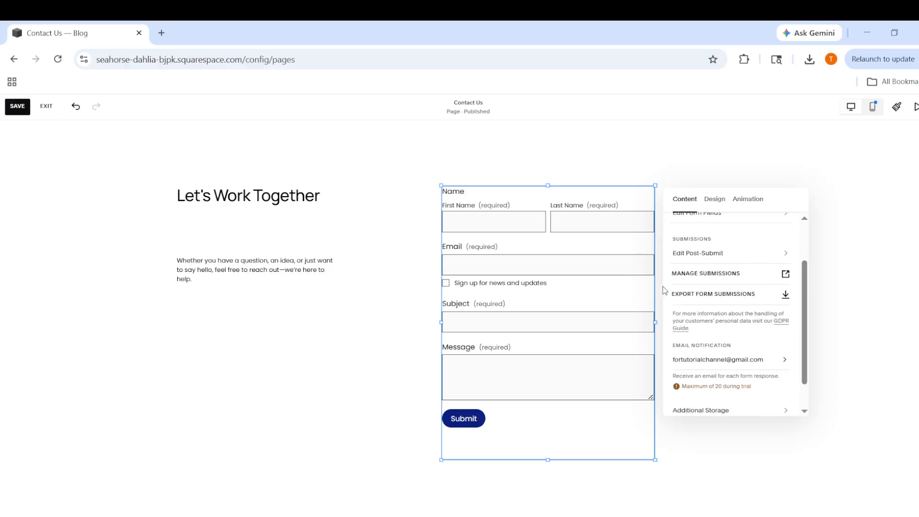
pyautogui.scroll(-1, 752, 294)
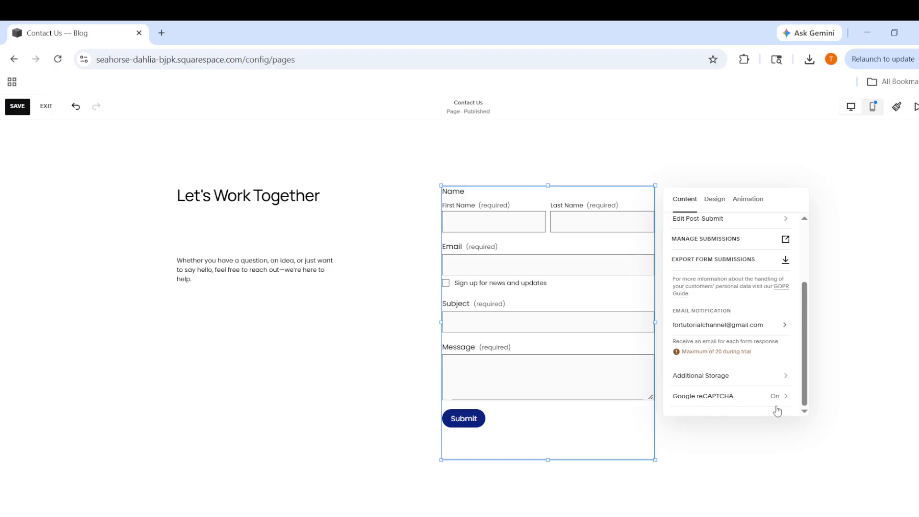
pyautogui.scroll(1, 732, 387)
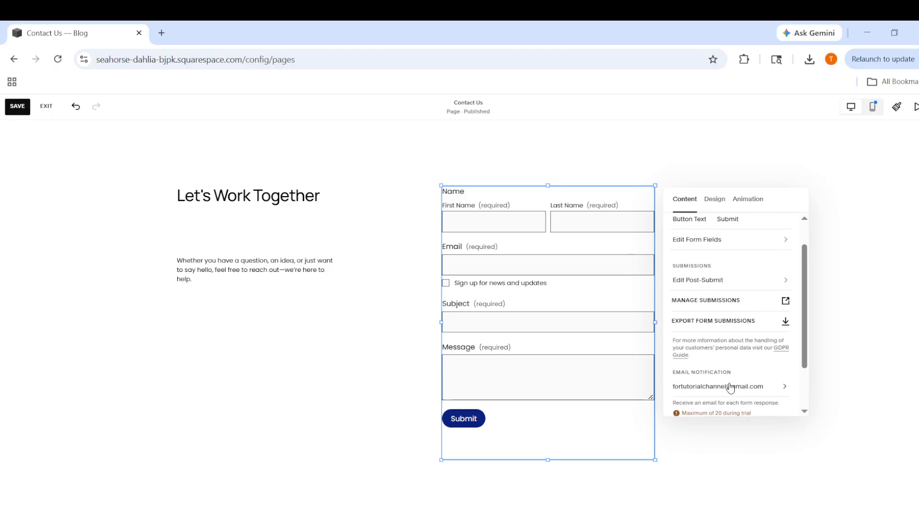
pyautogui.scroll(1, 730, 387)
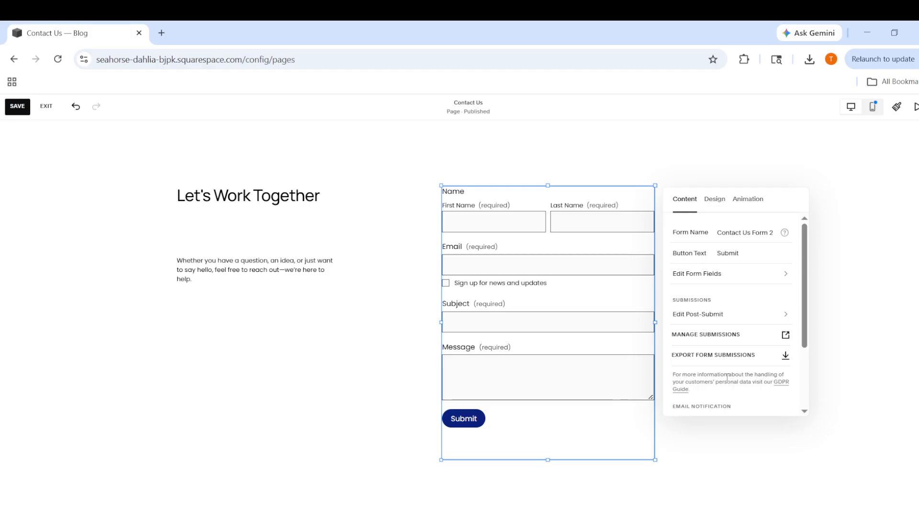
pyautogui.click(706, 283)
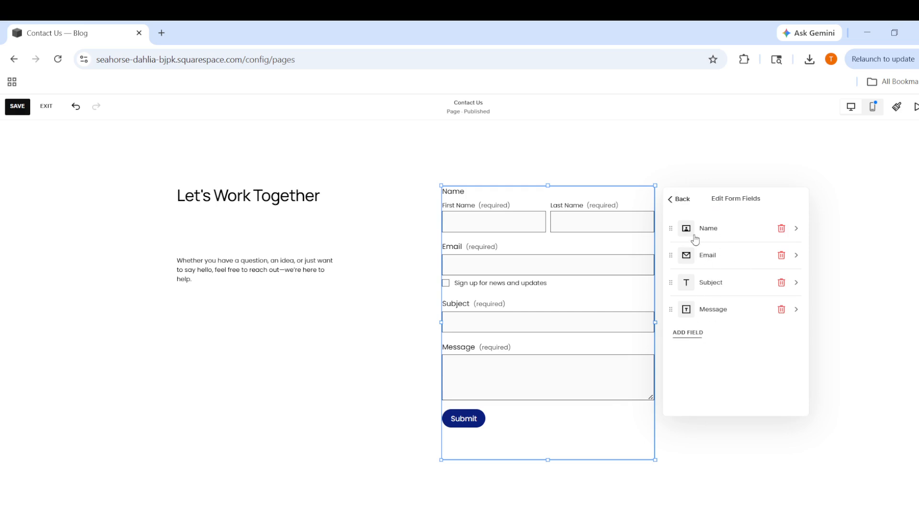
pyautogui.click(670, 201)
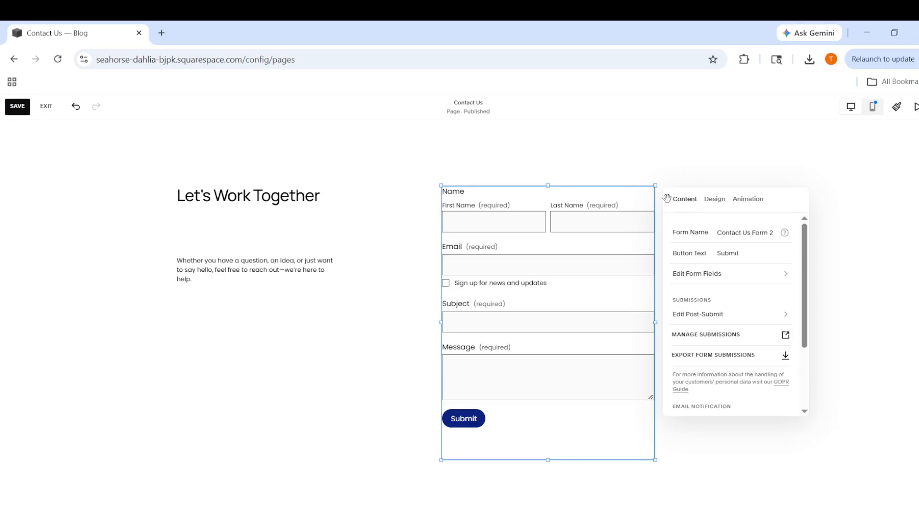
# Examine the form block's design options and the animation presets available for a trigger
pyautogui.click(725, 205)
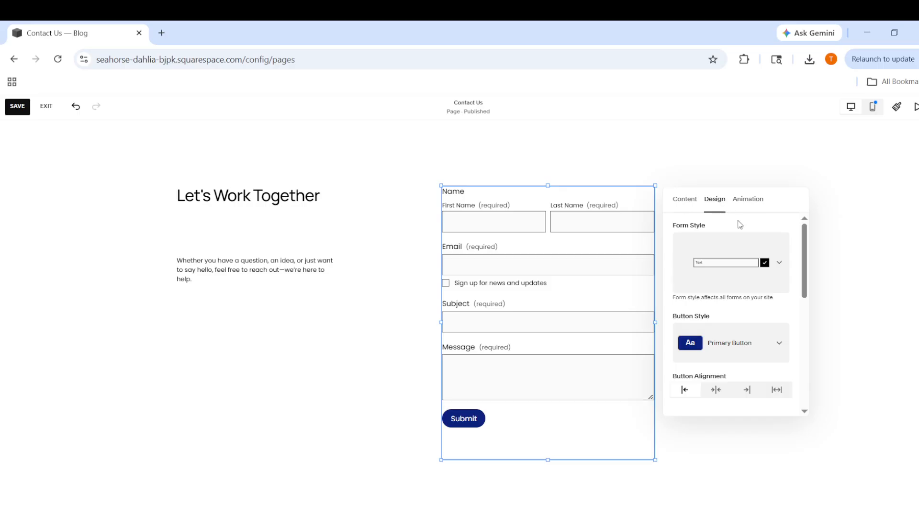
pyautogui.scroll(-3, 747, 316)
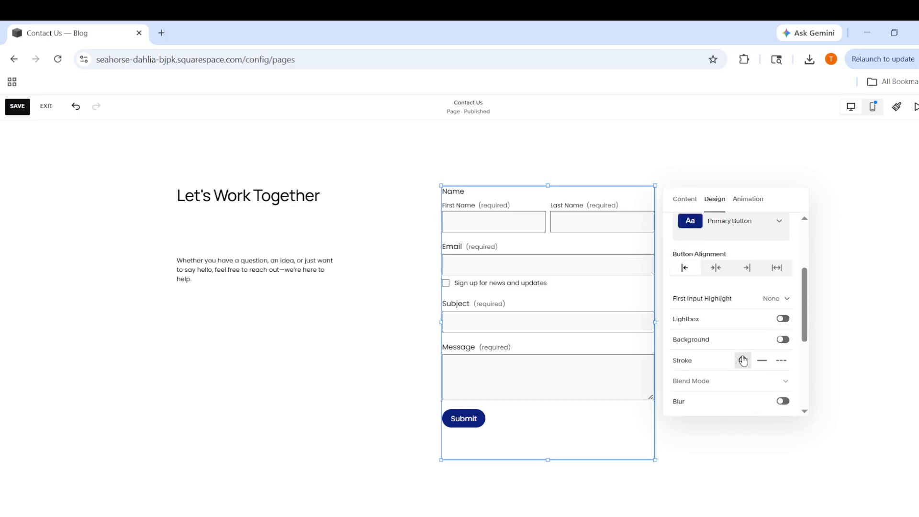
pyautogui.scroll(-3, 743, 360)
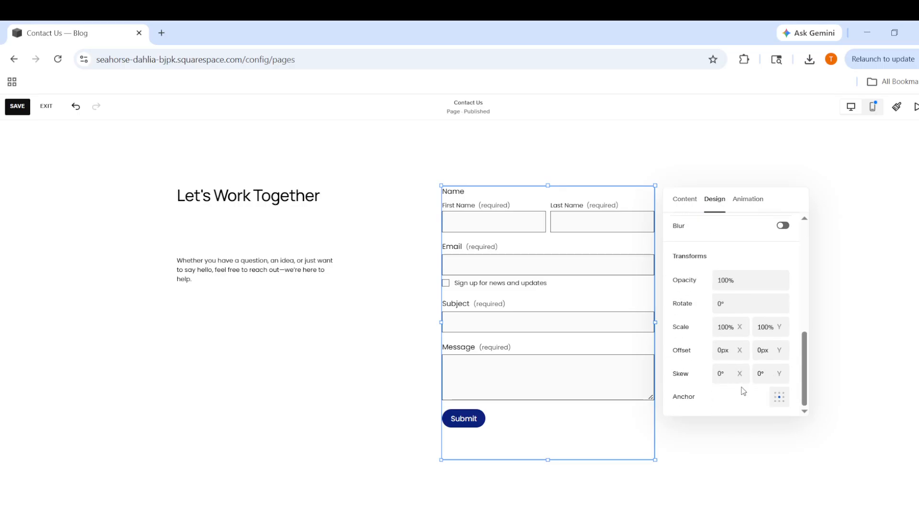
pyautogui.scroll(3, 743, 397)
pyautogui.scroll(2, 728, 347)
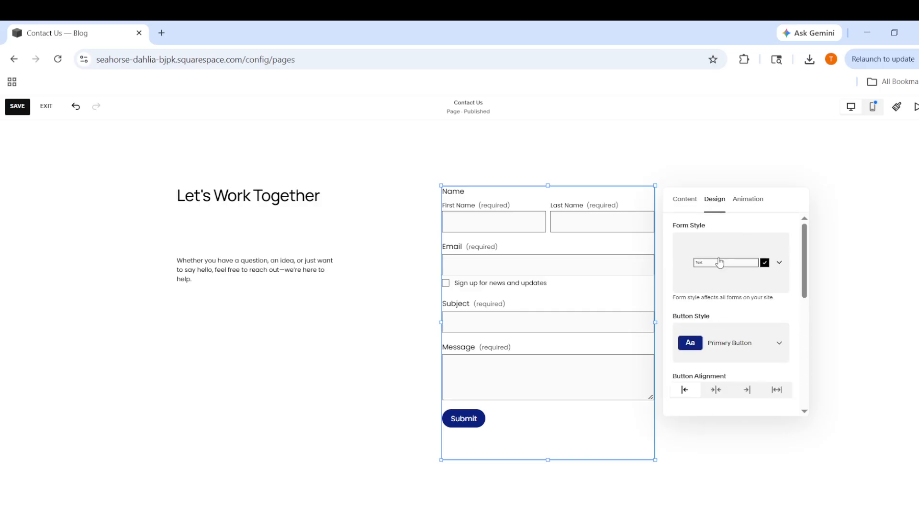
pyautogui.click(749, 203)
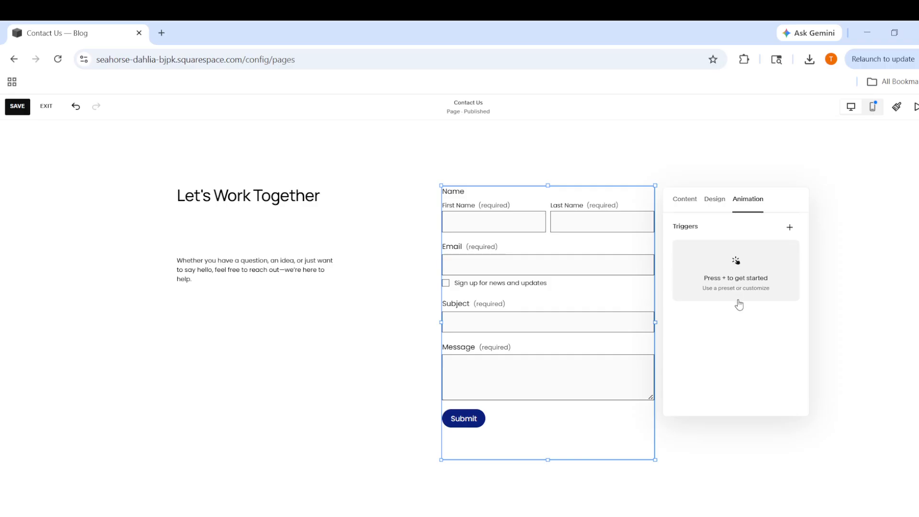
pyautogui.click(790, 229)
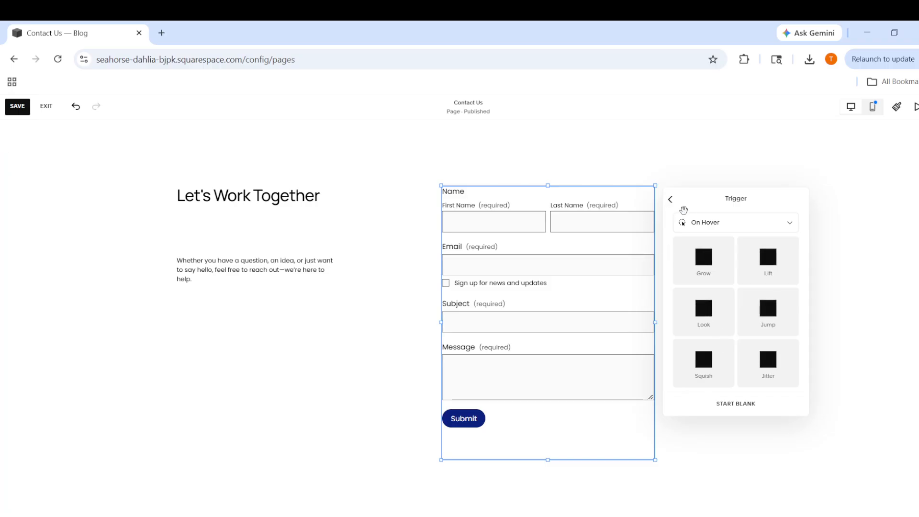
pyautogui.click(671, 201)
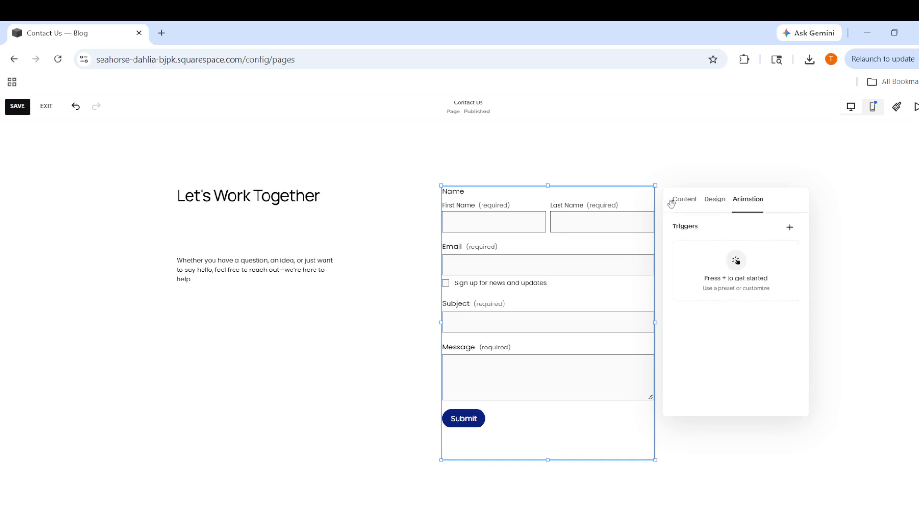
pyautogui.click(718, 201)
pyautogui.scroll(-3, 735, 321)
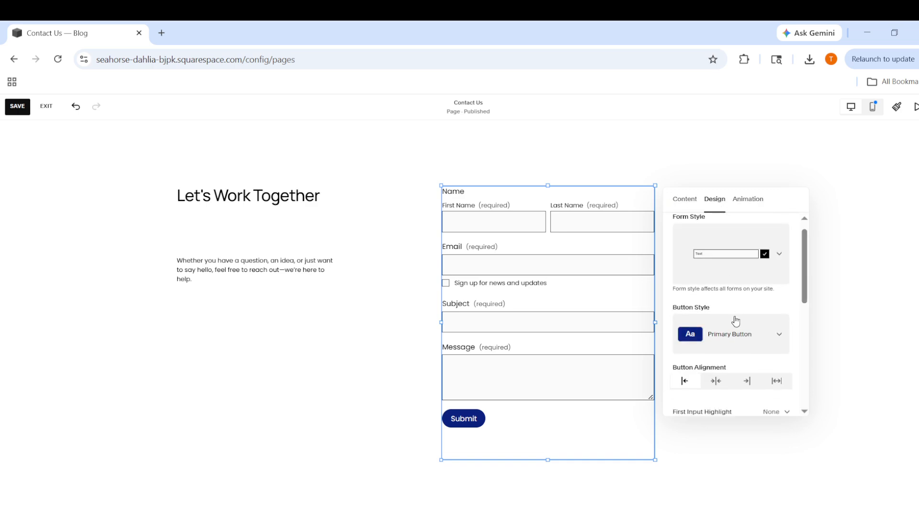
# Review the form block's remaining design settings and the additional storage services its submissions can be connected to
pyautogui.scroll(-4, 745, 344)
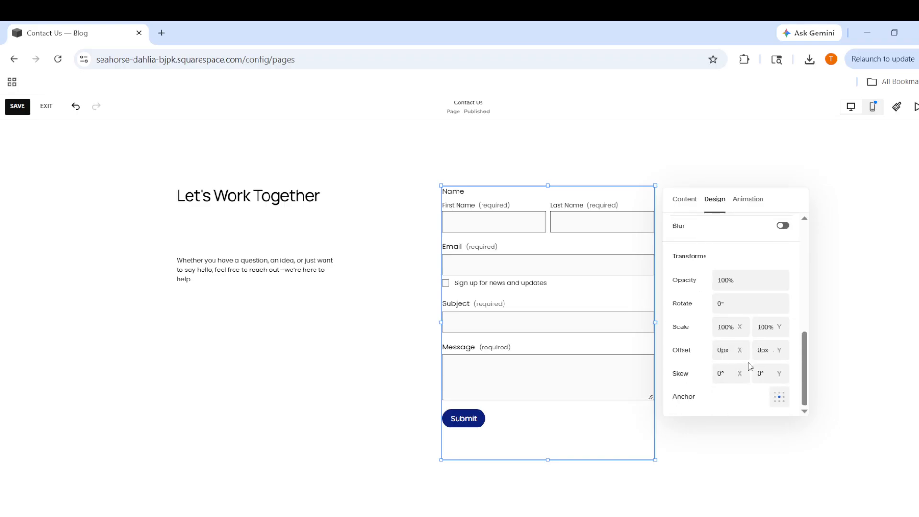
pyautogui.click(679, 203)
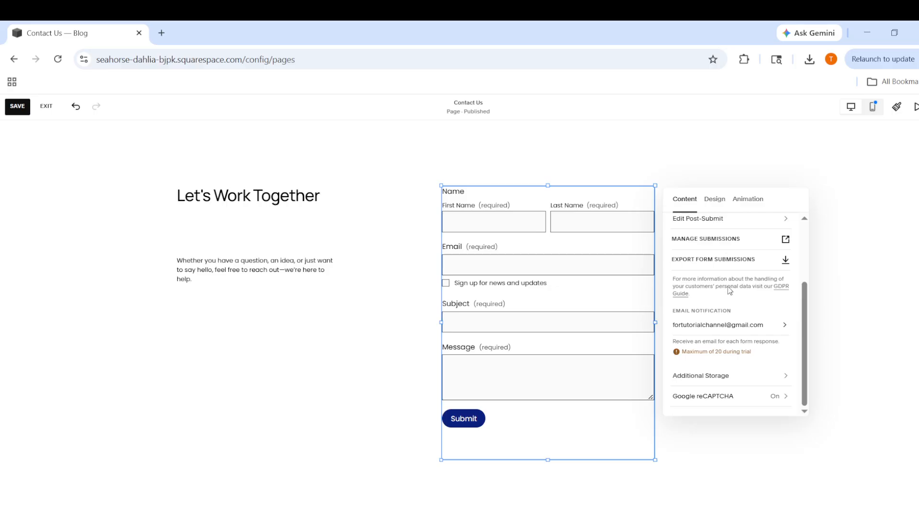
pyautogui.click(720, 376)
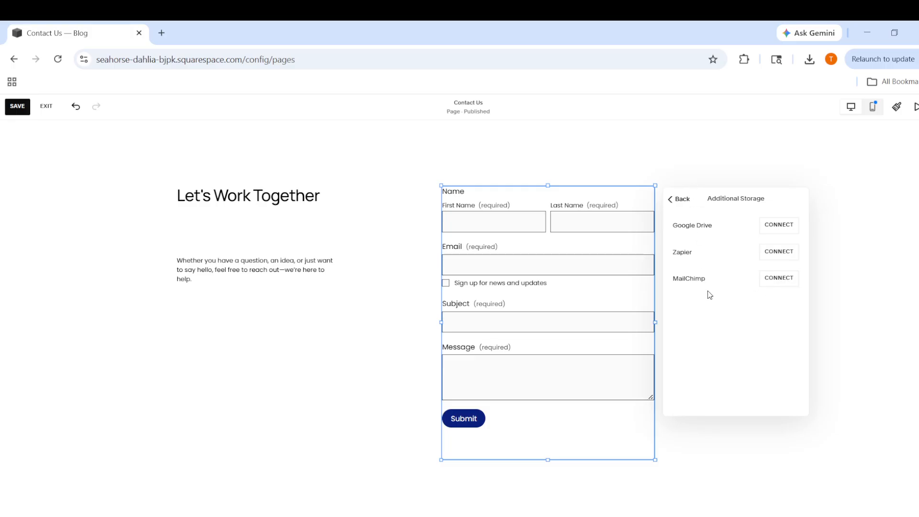
pyautogui.click(671, 202)
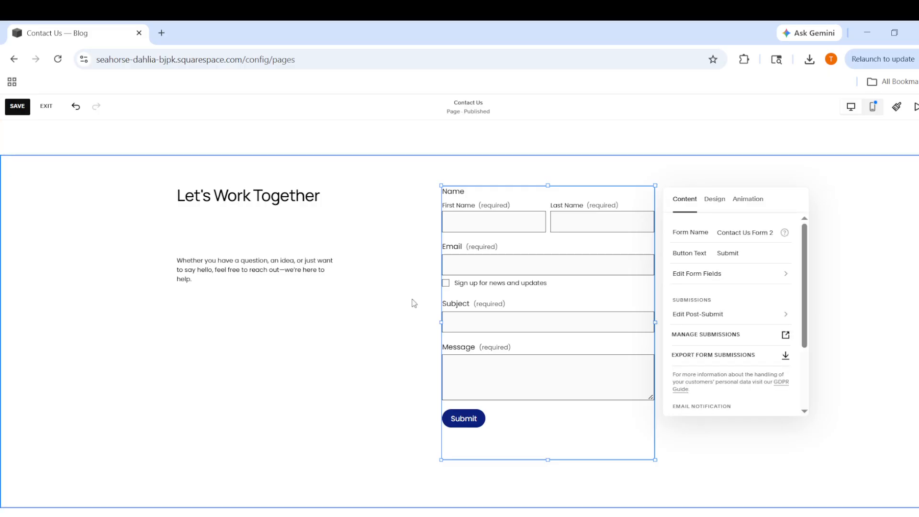
# Close the form block's settings and save the changes to the Contact Us page
pyautogui.click(369, 325)
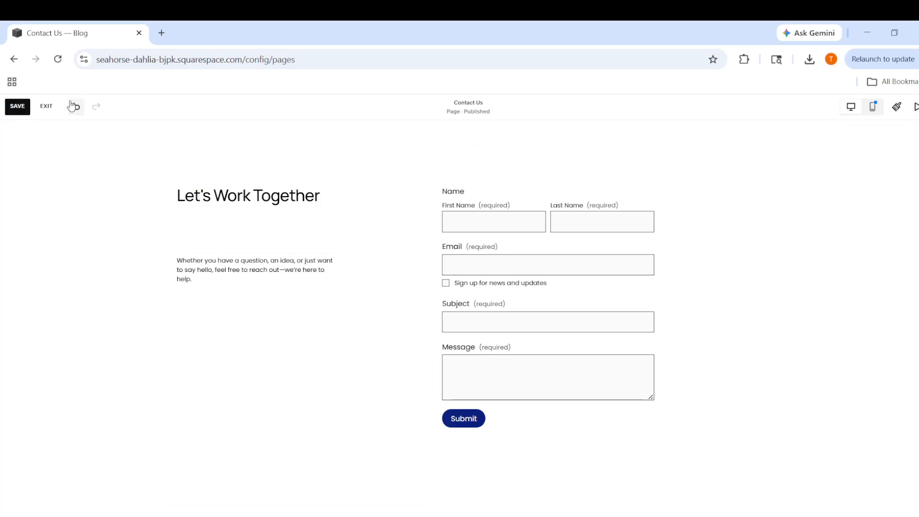
pyautogui.click(22, 106)
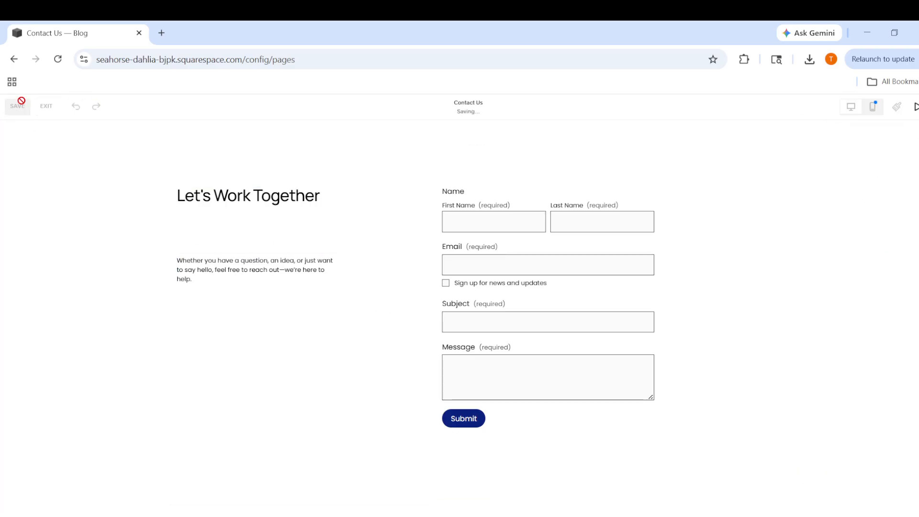